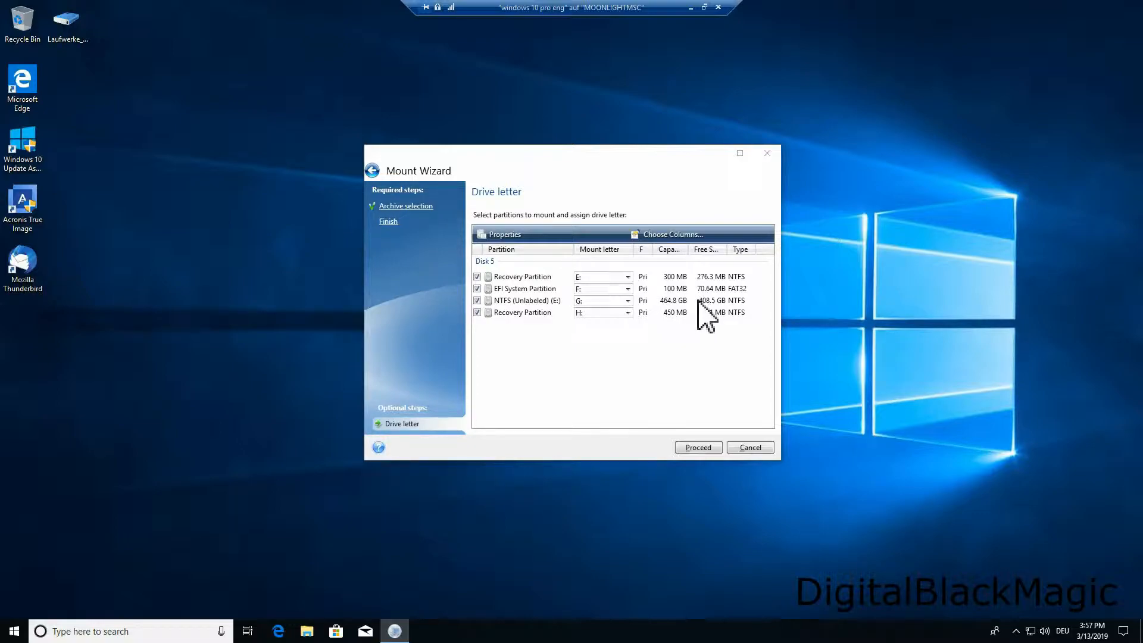
Mount the backup's four partitions as drives E:, F:, G: and H:, and show the drives of This PC in File Explorer.
left_click(695, 447)
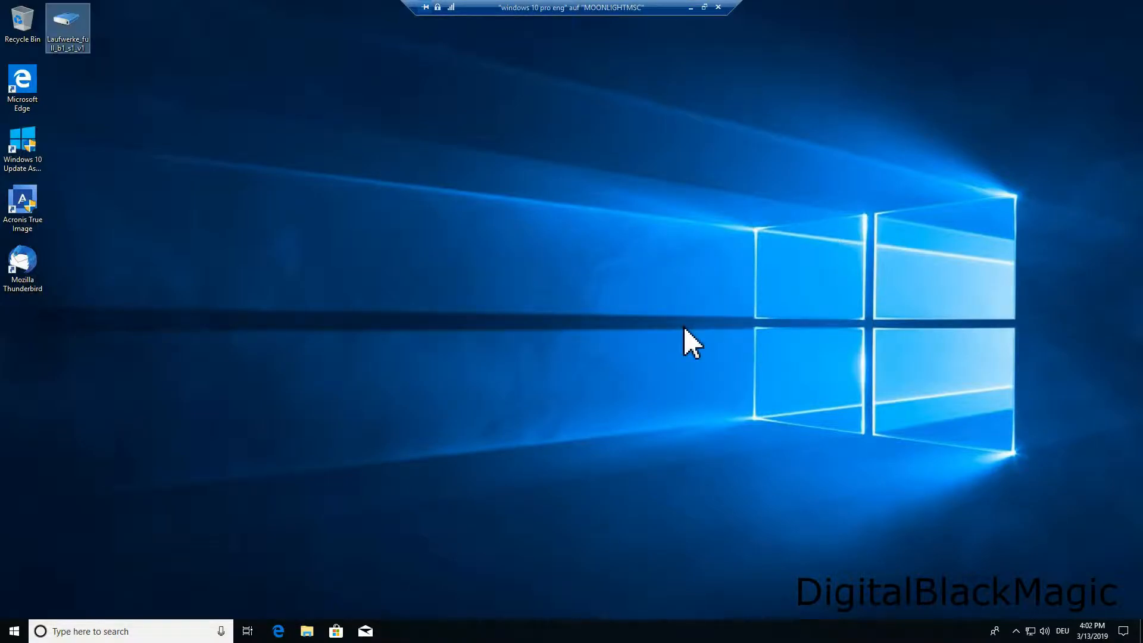
key("super+e")
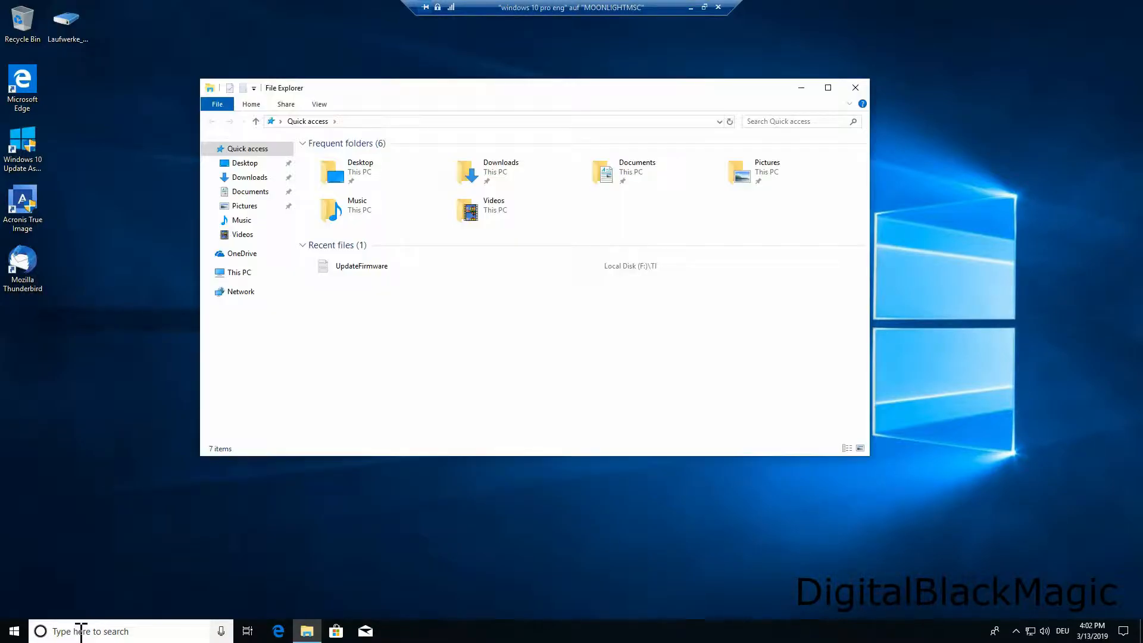
left_click(241, 273)
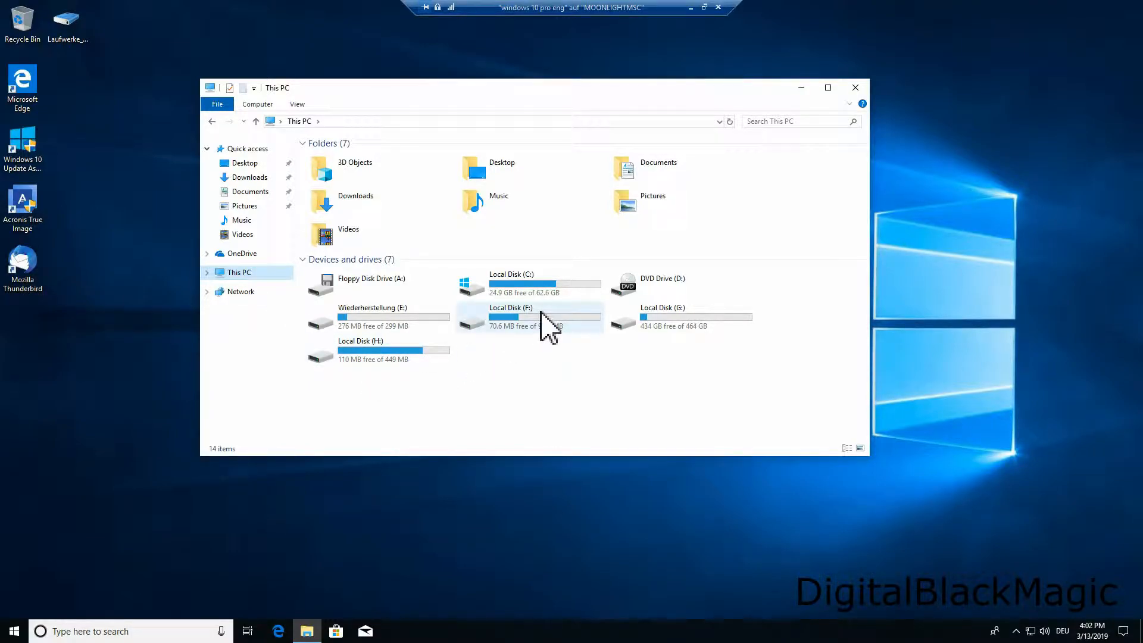
Copy the data folder from the root of mounted drive G: to the desktop.
double_click(648, 325)
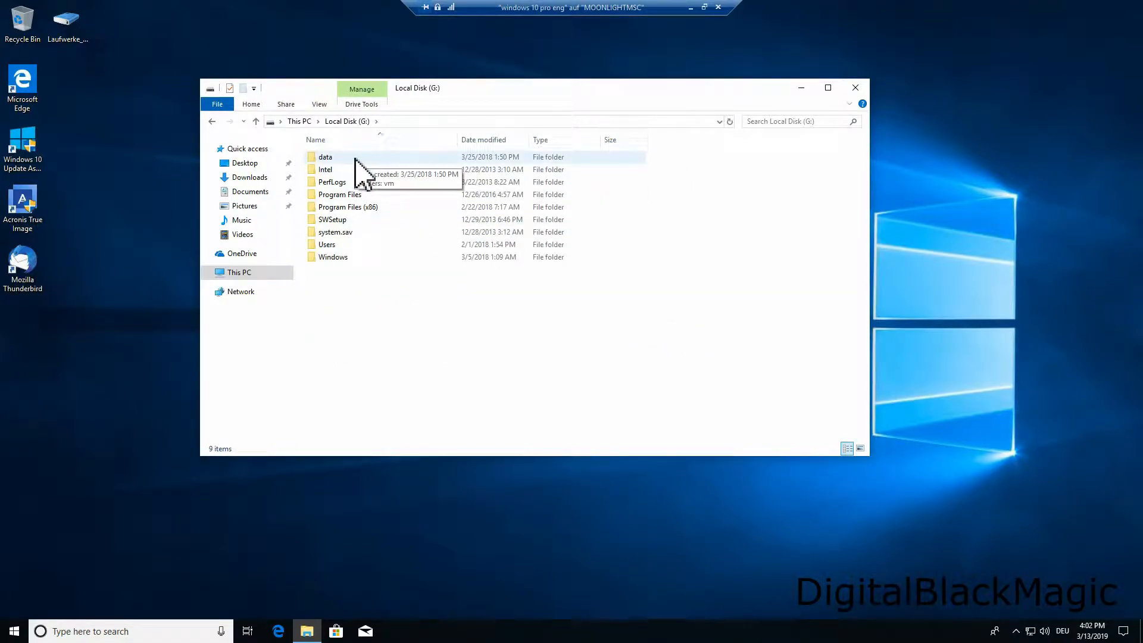
left_click_drag(356, 158, 131, 182)
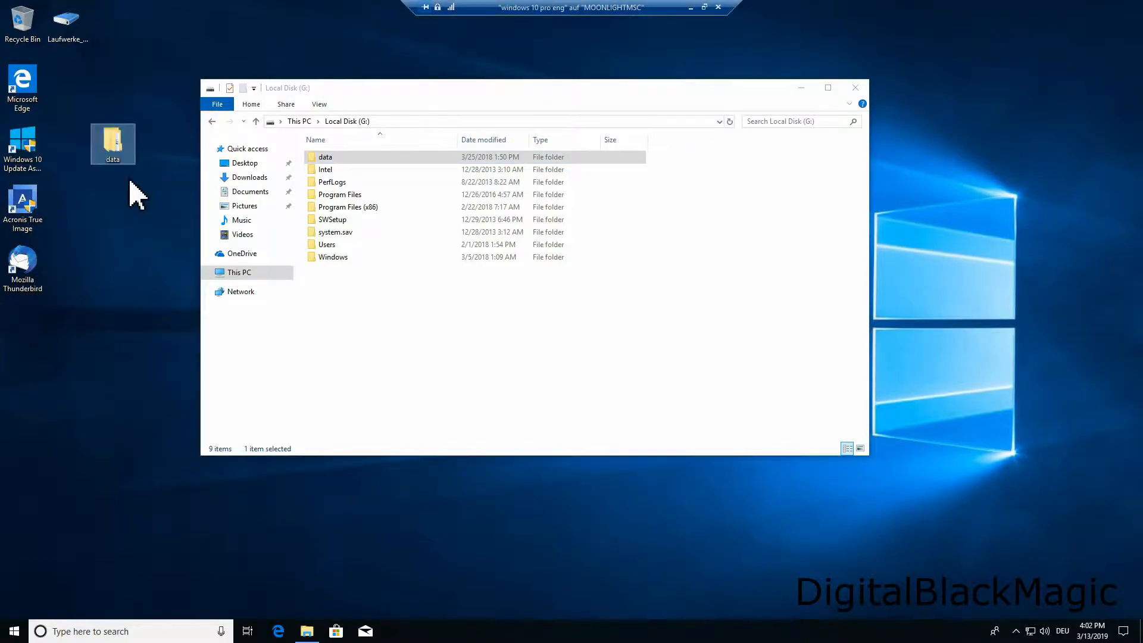
Try to open the personal profile folder below Default.migrated in Users on drive G:, requesting permanent access to it.
double_click(331, 246)
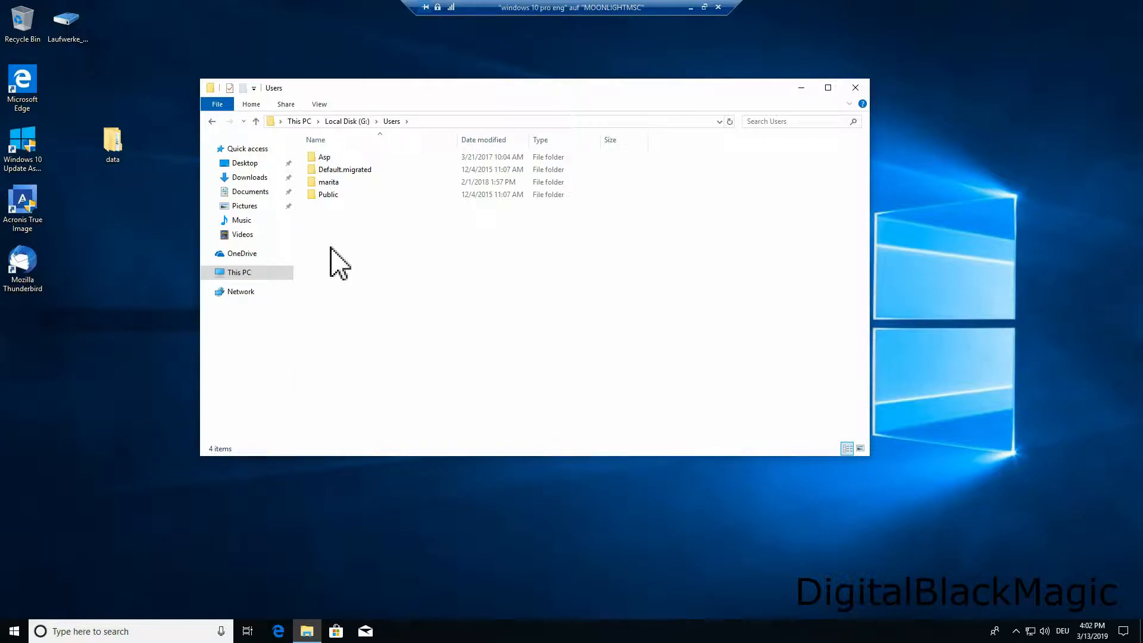
left_click(337, 184)
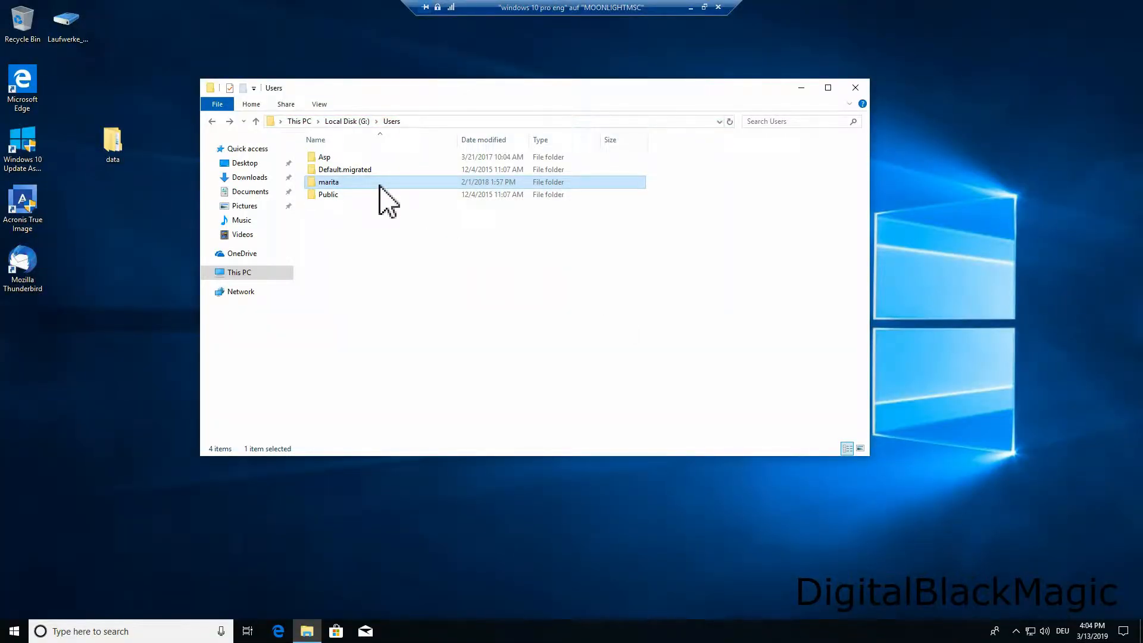
double_click(379, 185)
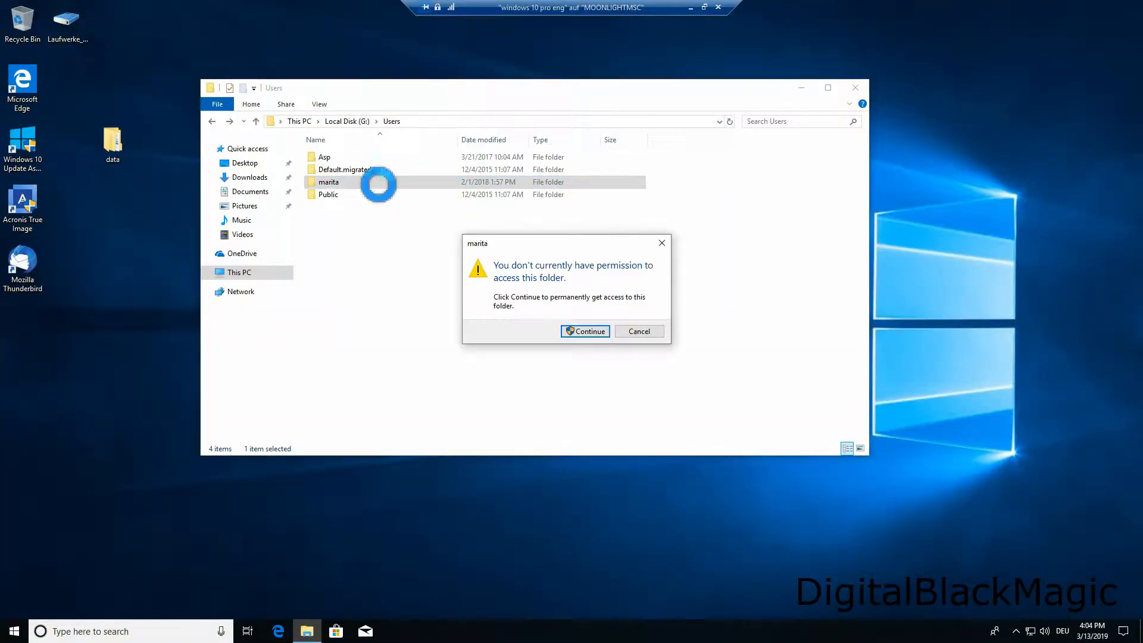
left_click(597, 329)
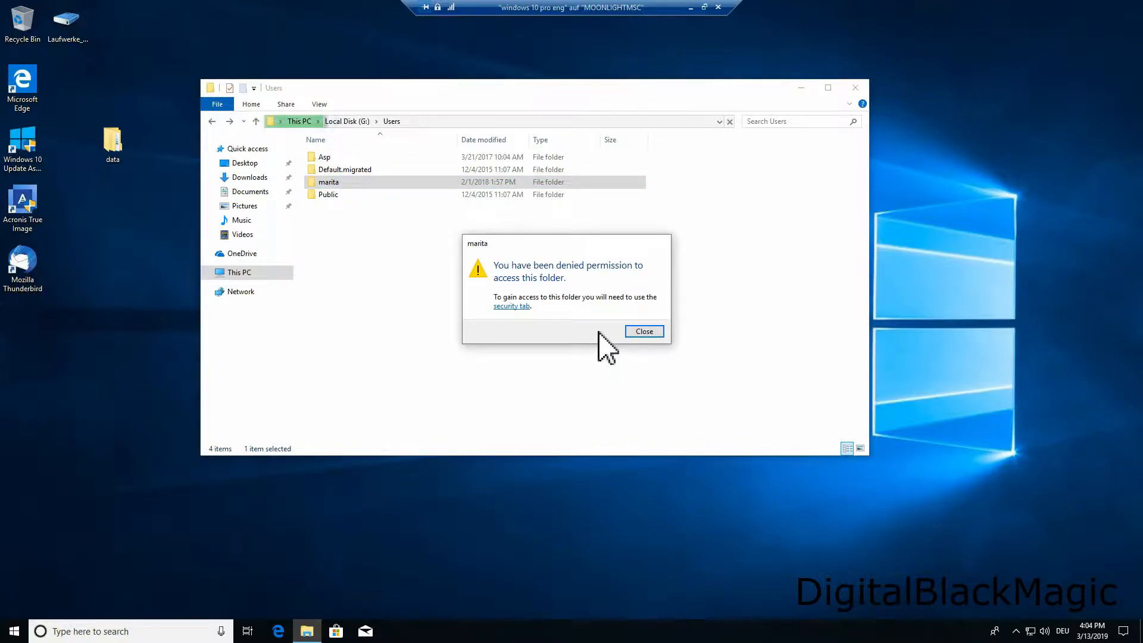
Open the denied folder's advanced security settings and list the local computer's users and groups to choose a new owner.
left_click(523, 307)
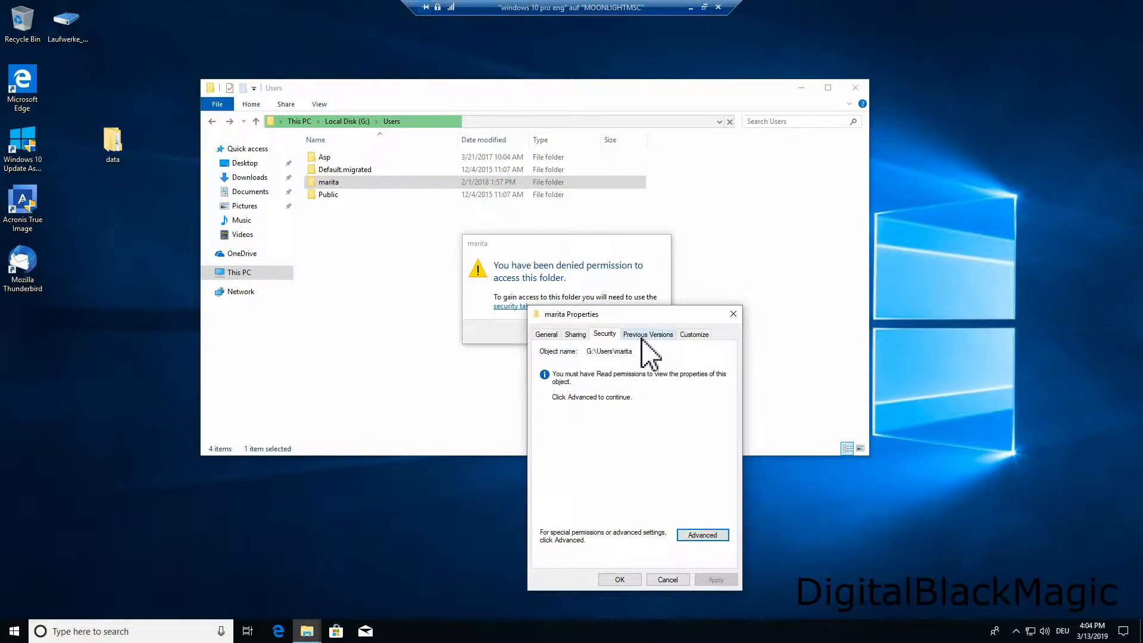
left_click(709, 536)
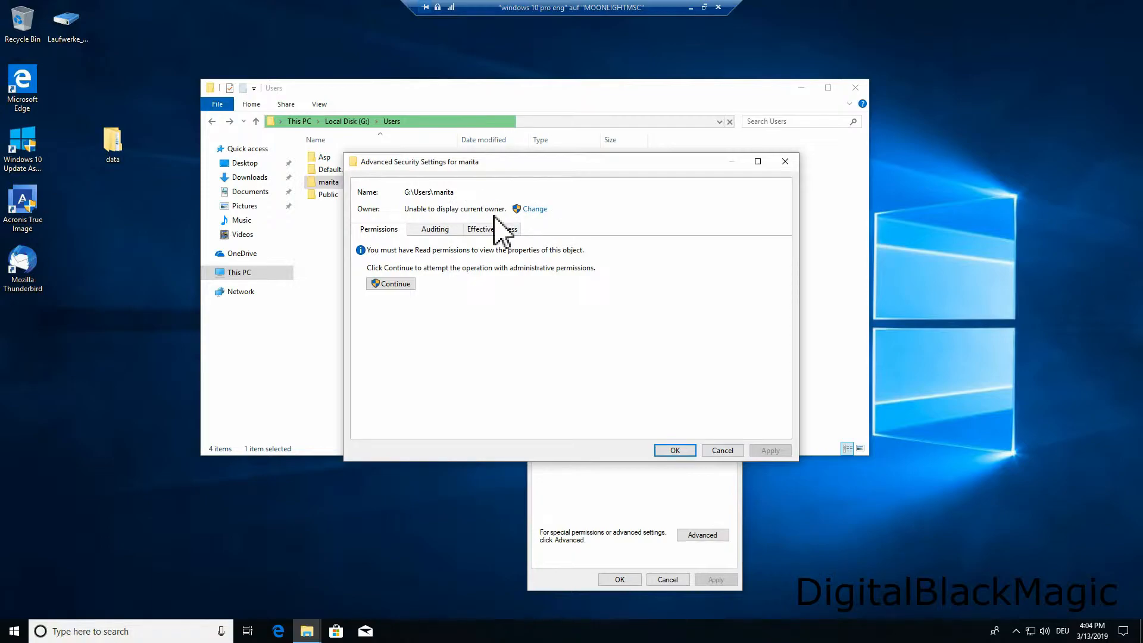
left_click(539, 210)
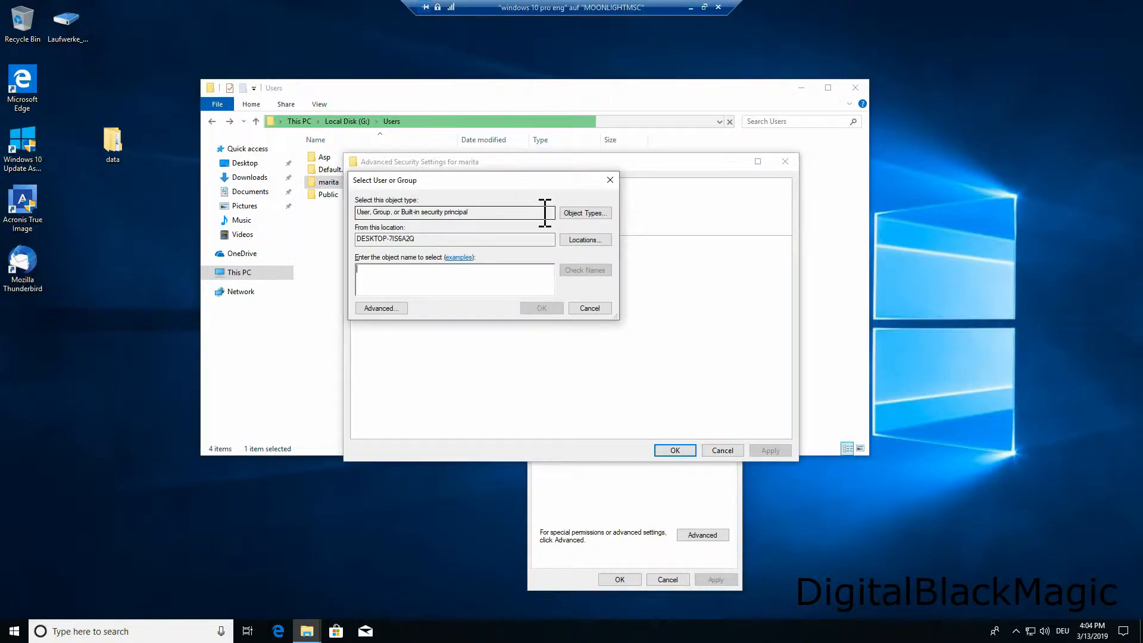
left_click(381, 307)
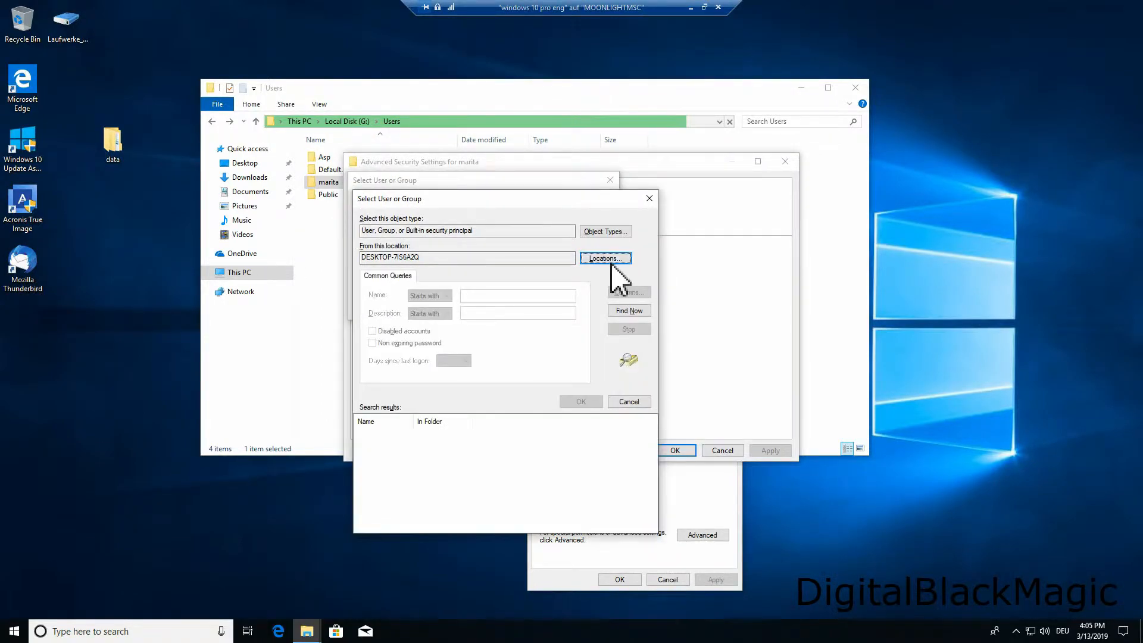
left_click(611, 262)
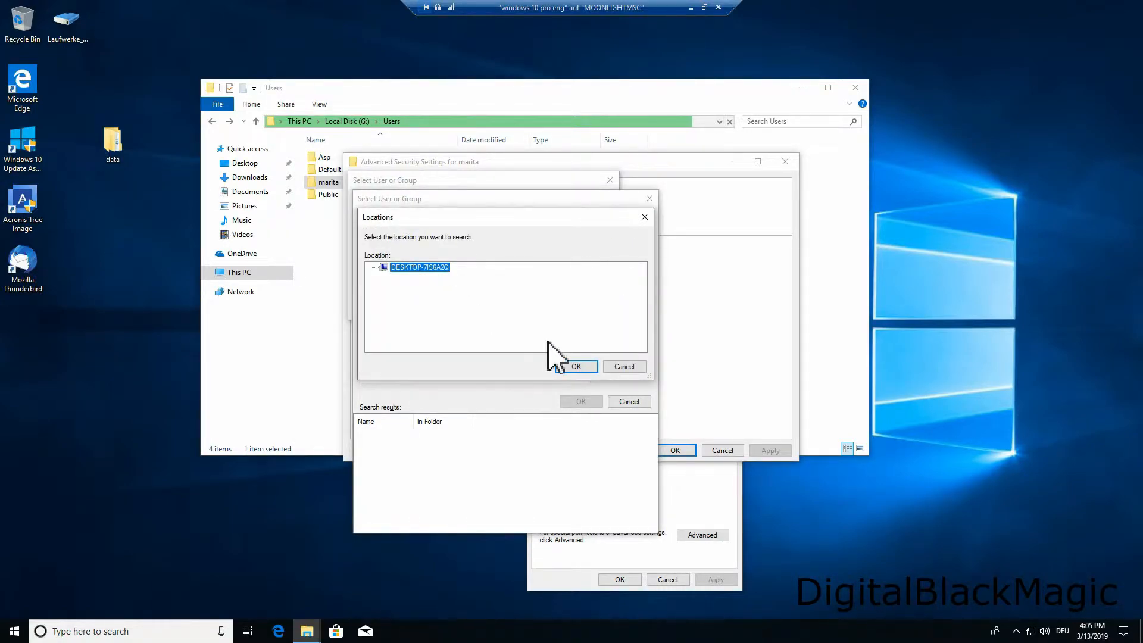
left_click(579, 368)
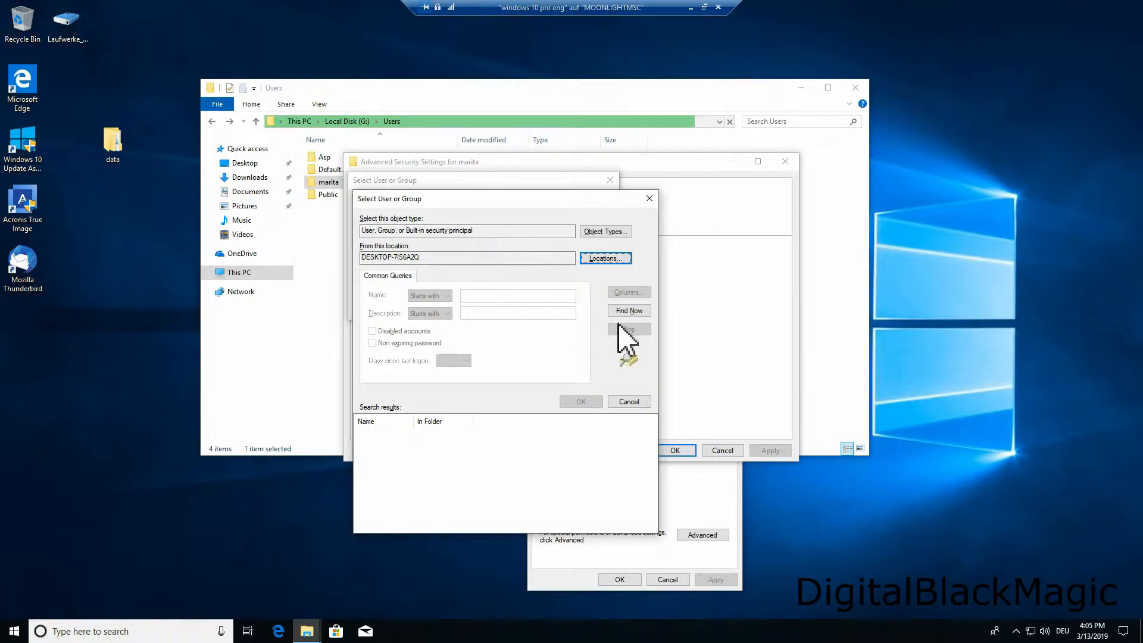
left_click(630, 311)
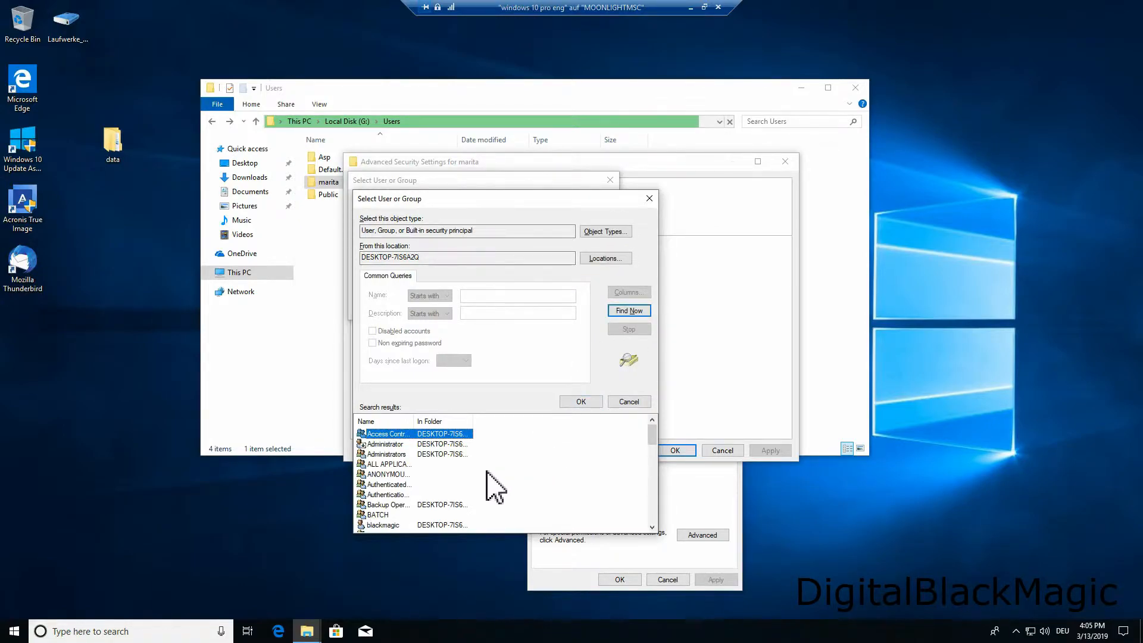
Try to apply blackmagic as the profile folder's new owner, and leave its security settings without further changes.
scroll(484, 472, "down", 1)
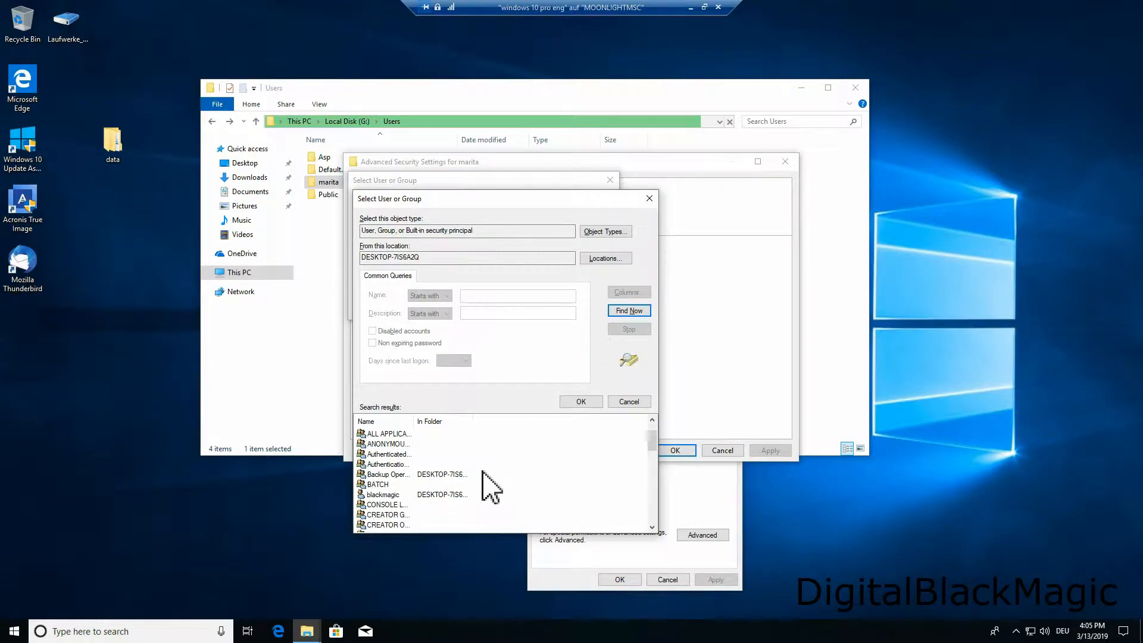
left_click(386, 496)
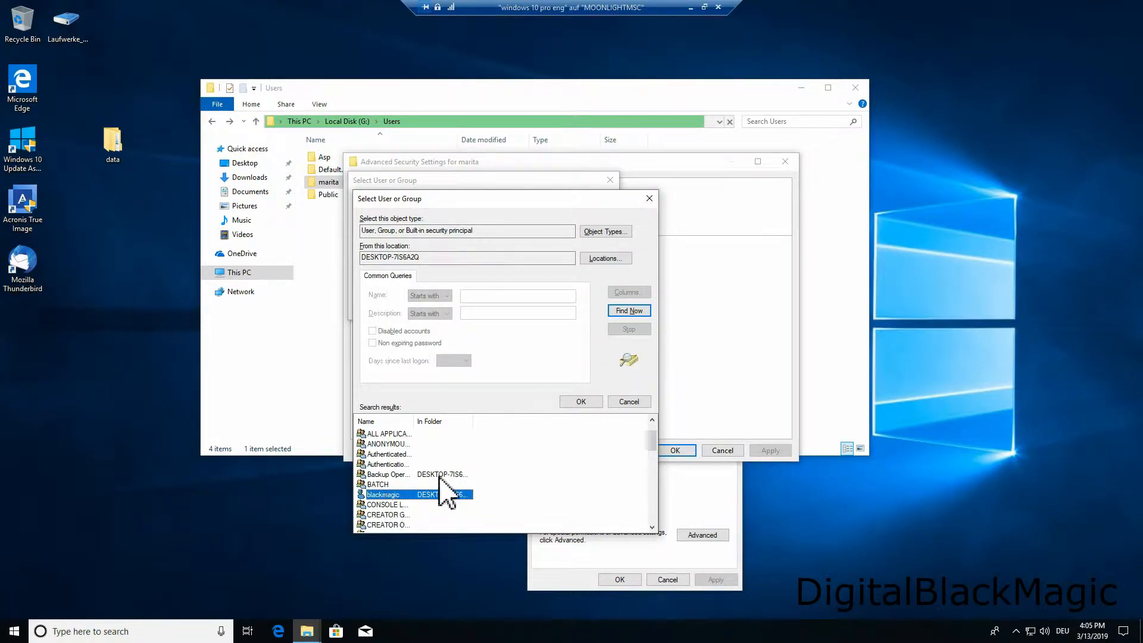
left_click(581, 401)
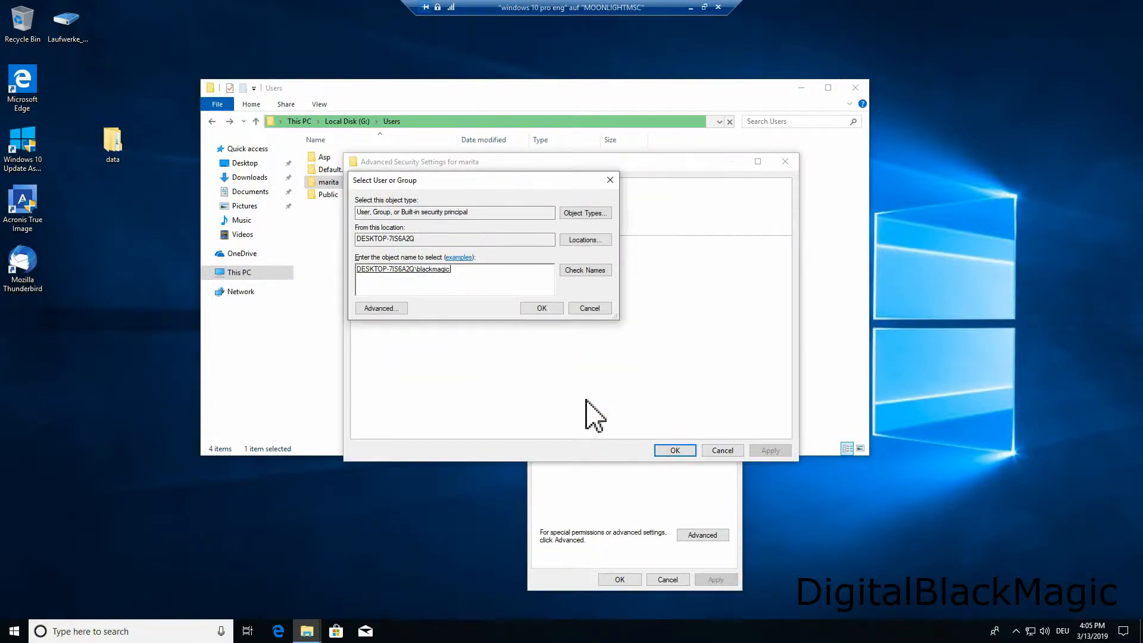
left_click(770, 451)
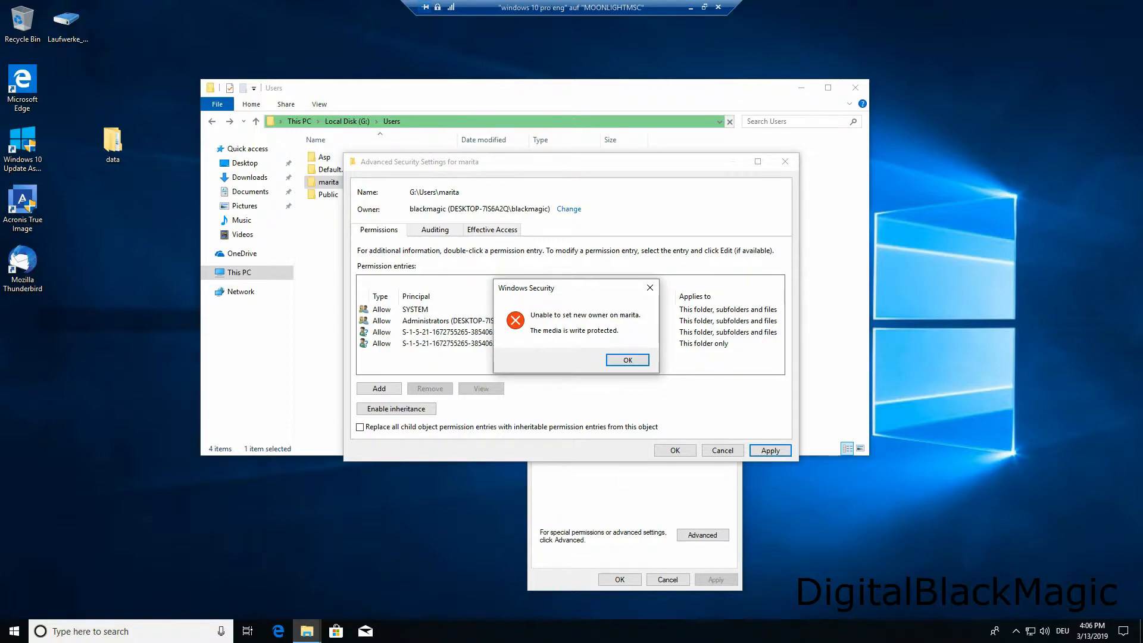
left_click(628, 361)
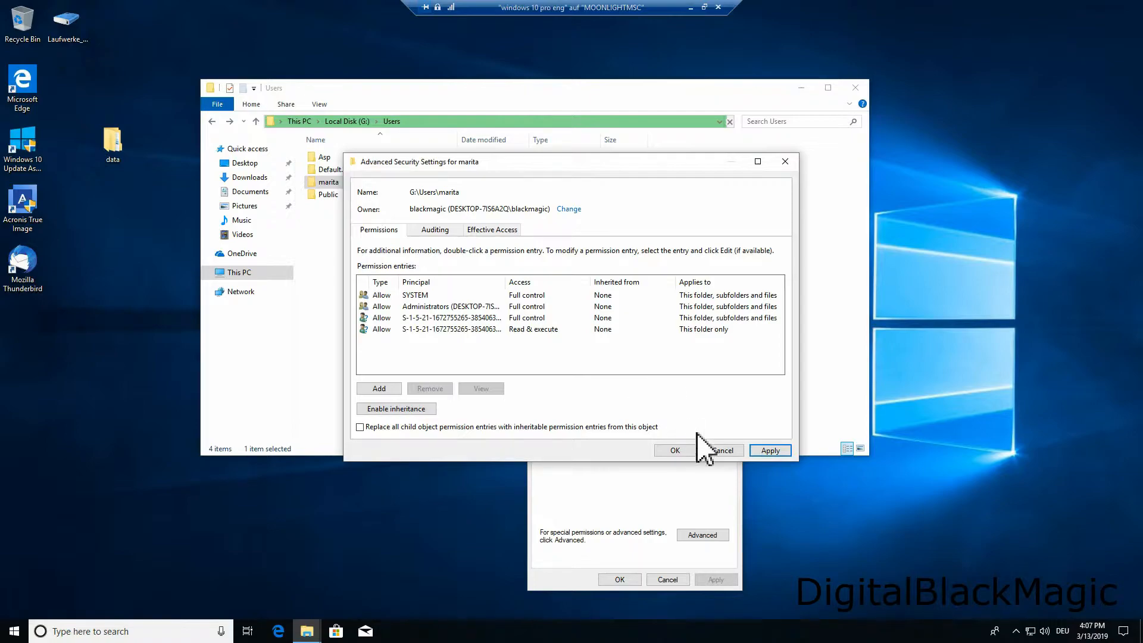
left_click(722, 451)
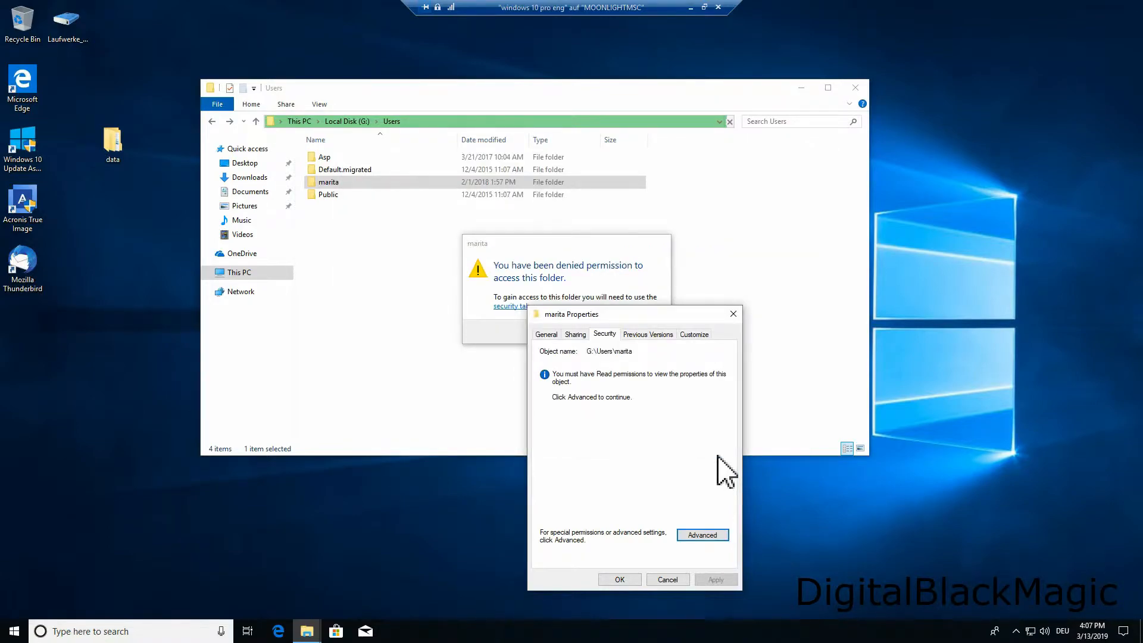
left_click(670, 581)
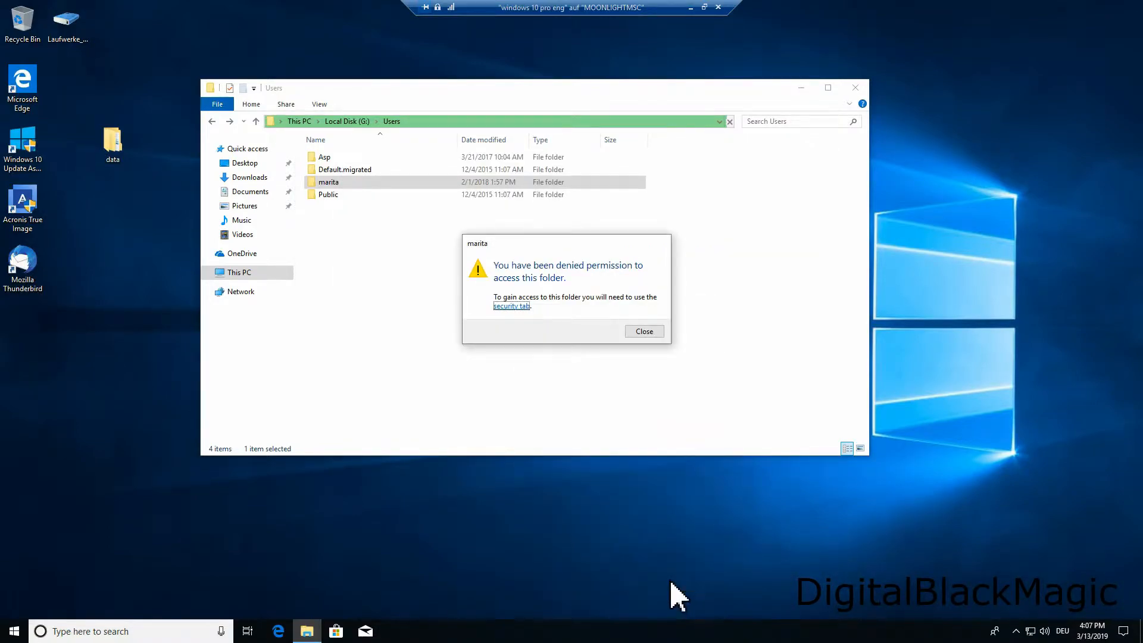
left_click(644, 331)
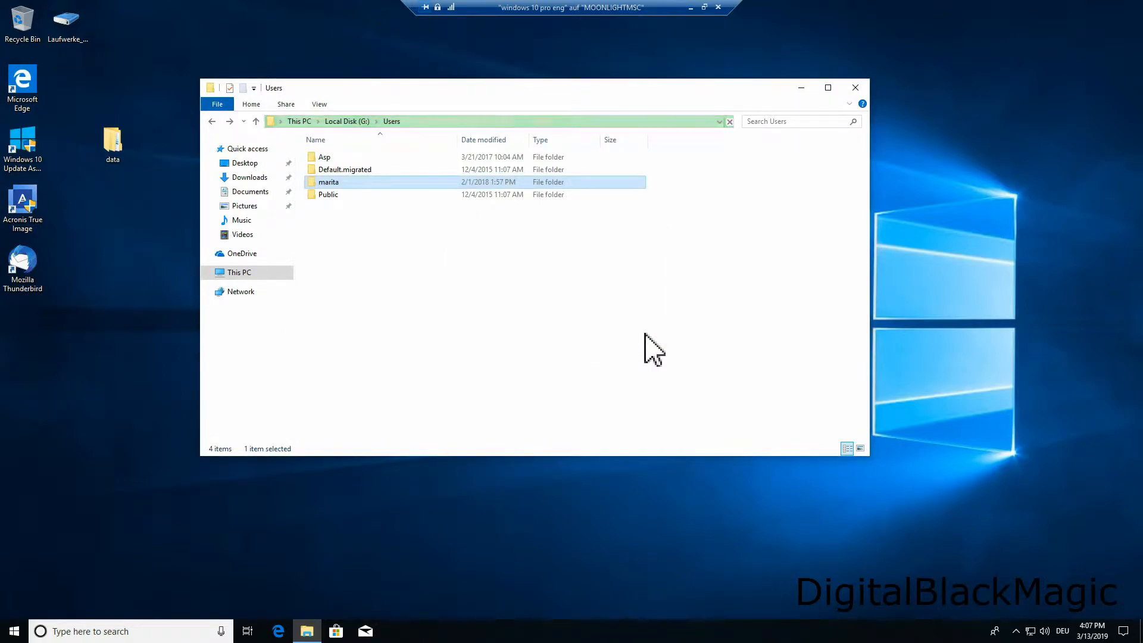
Unmount Local Disk (F:) with Acronis True Image.
left_click(253, 391)
right_click(255, 393)
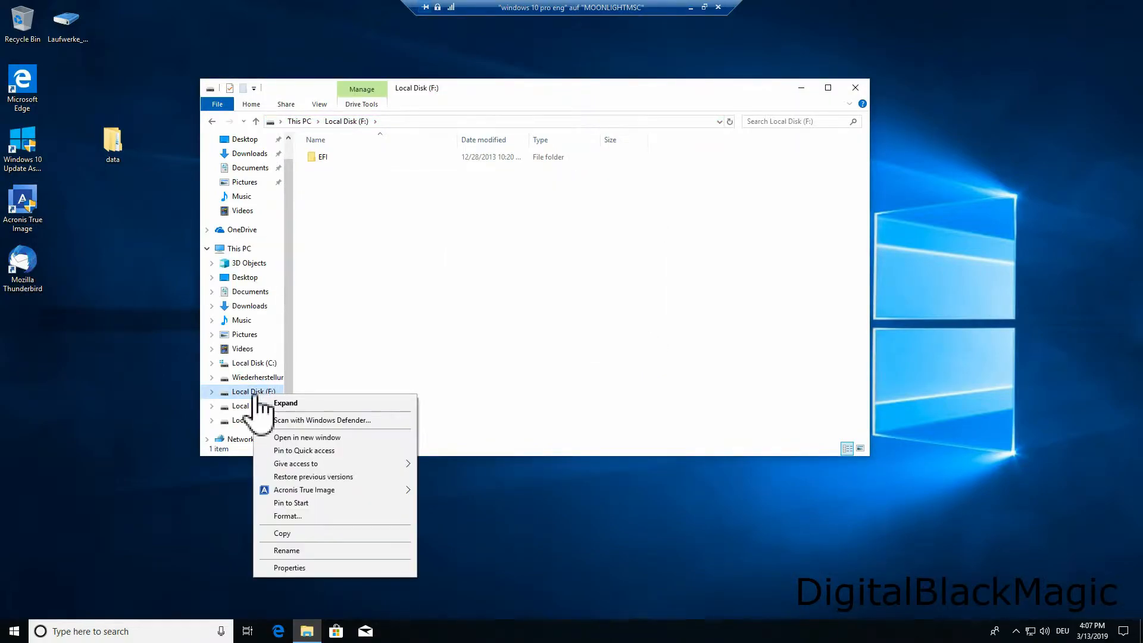
mouse_move(341, 491)
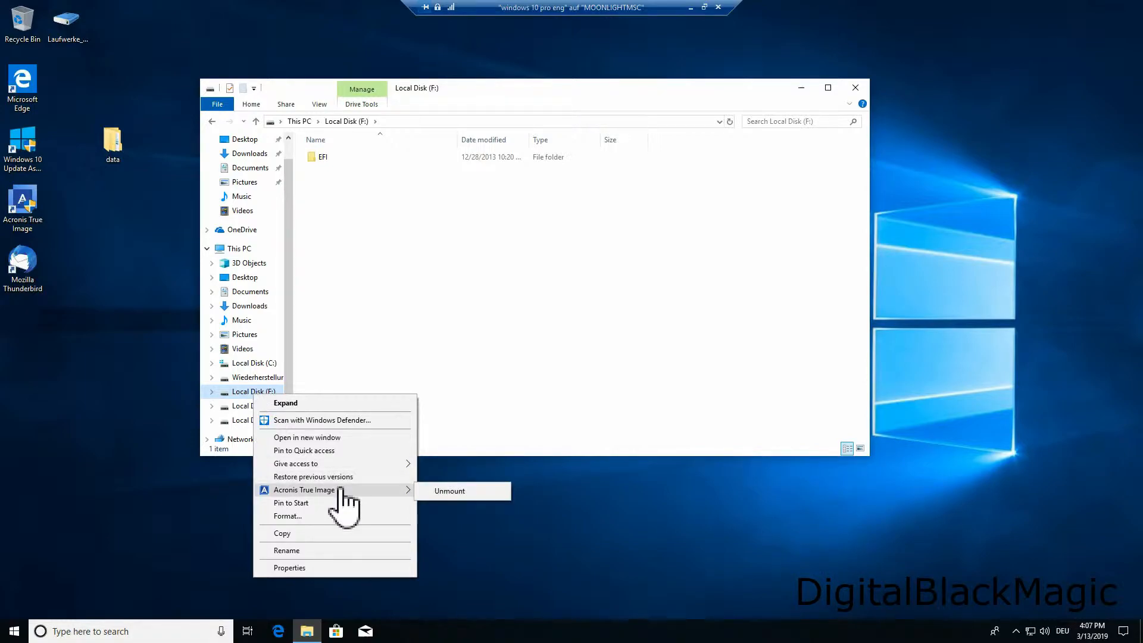
left_click(471, 495)
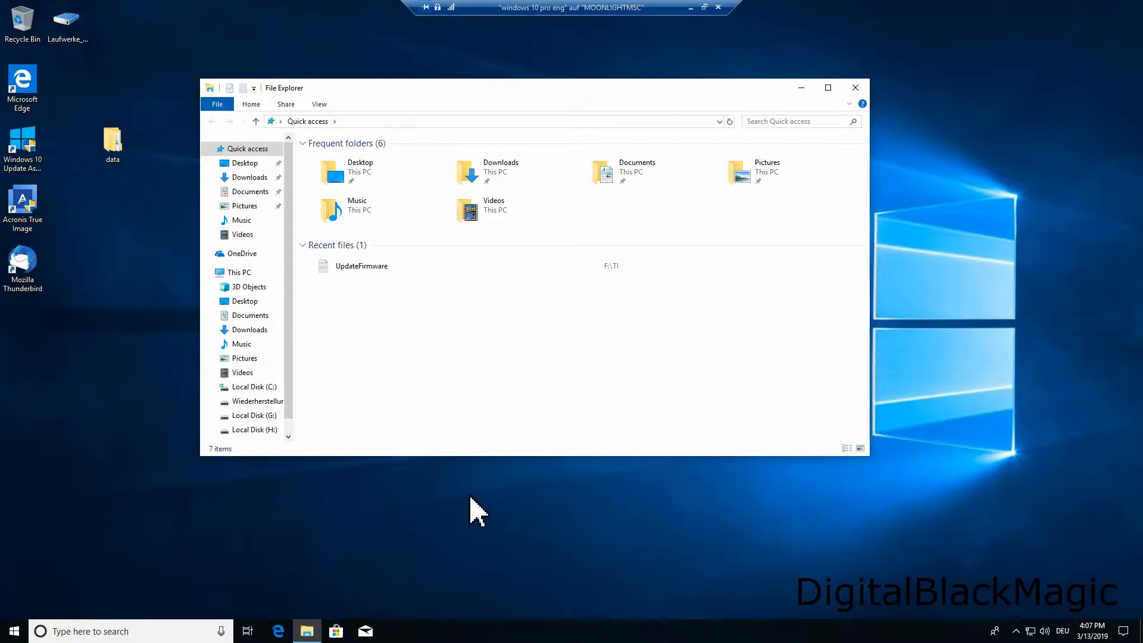
Unmount Local Disk (G:) with Acronis True Image.
left_click(267, 416)
right_click(265, 417)
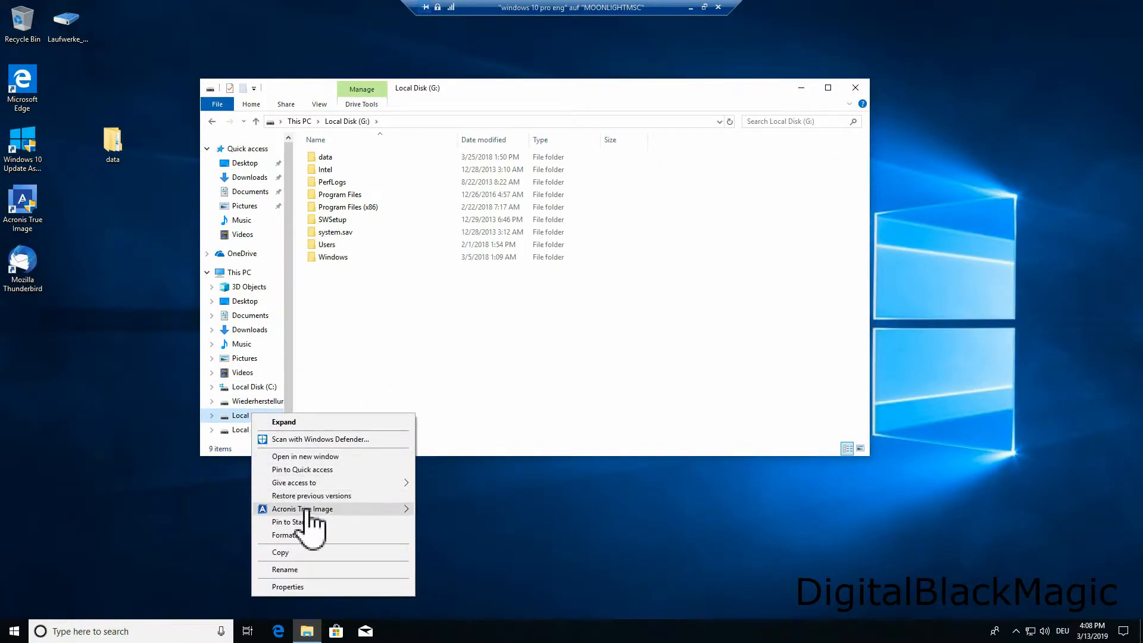
mouse_move(308, 514)
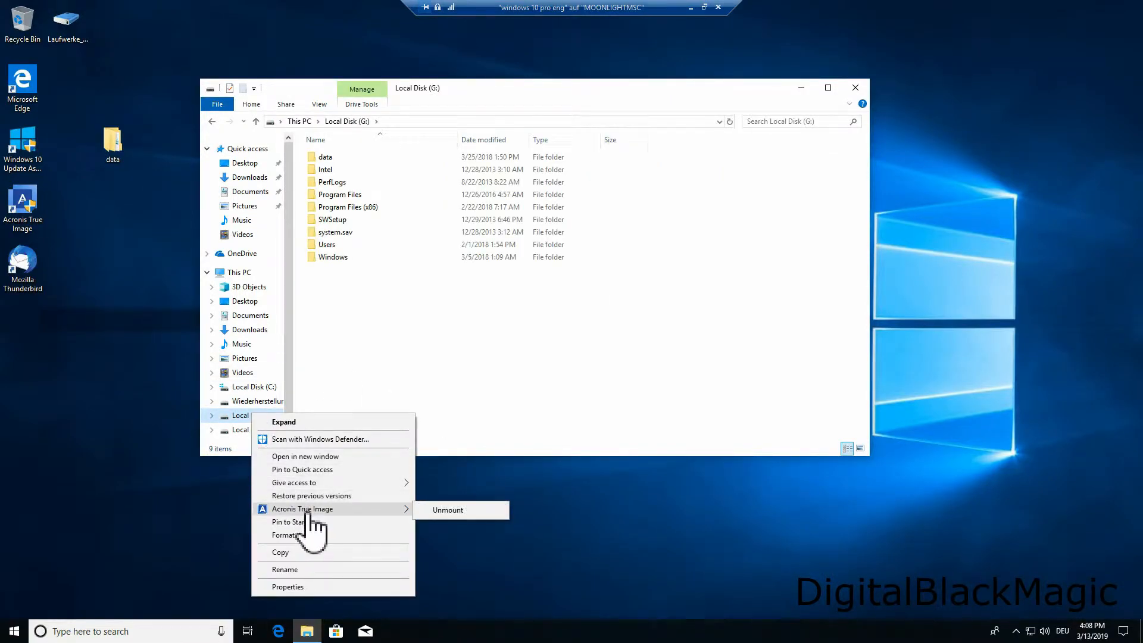
left_click(449, 513)
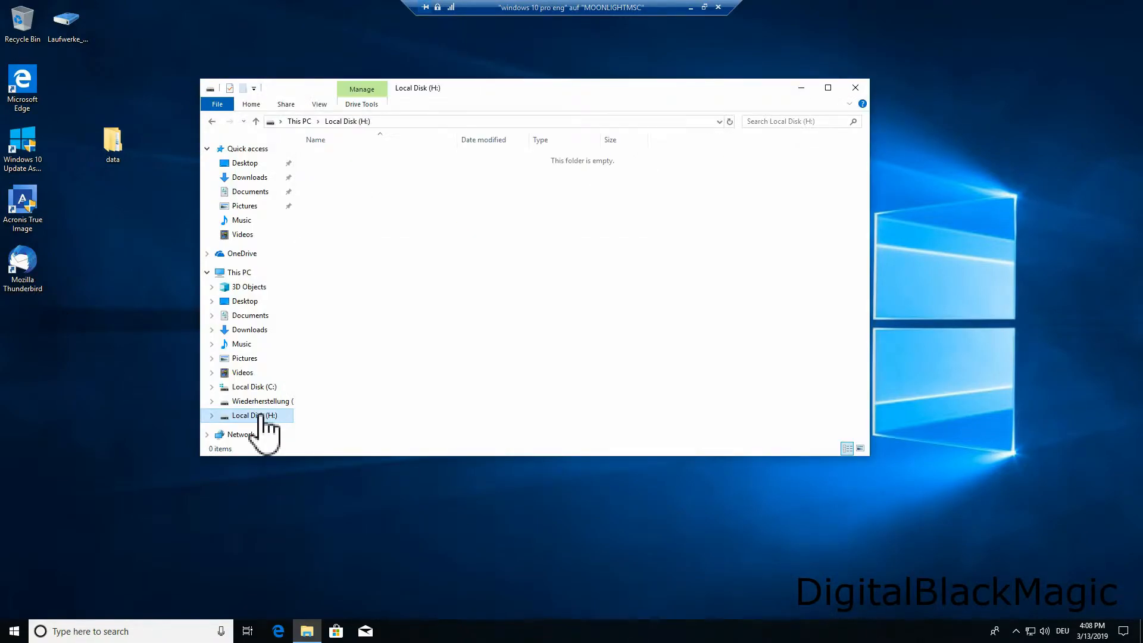
Unmount Local Disk (H:) with Acronis True Image.
right_click(260, 417)
mouse_move(332, 508)
left_click(480, 512)
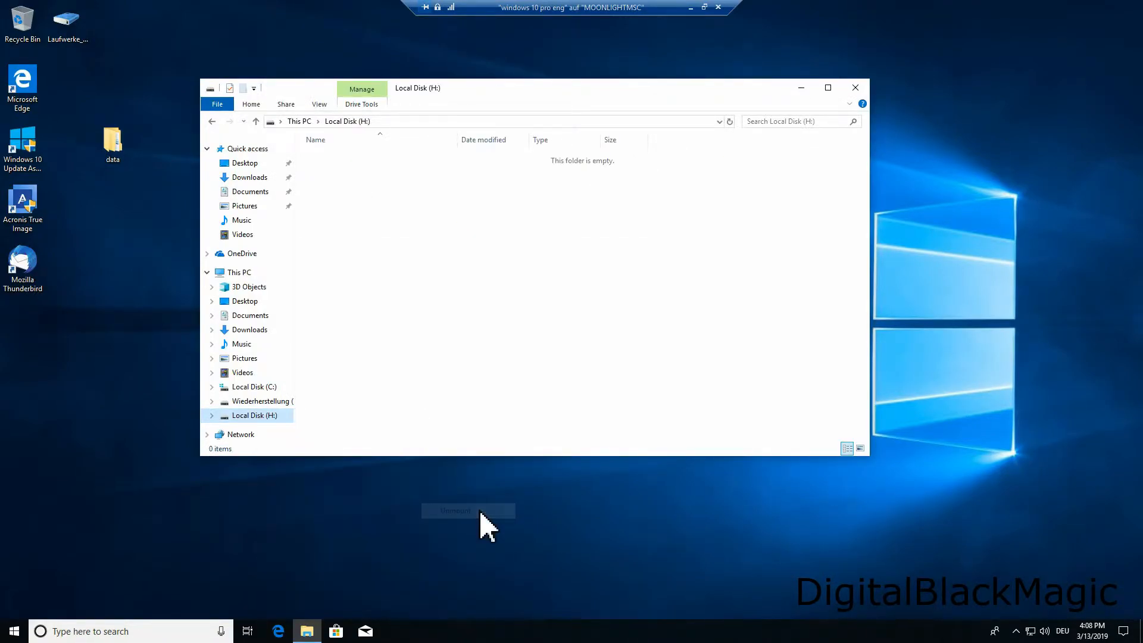
Unmount the Wiederherstellung drive (E:) with Acronis True Image and check the remaining drives in This PC.
right_click(261, 405)
mouse_move(316, 501)
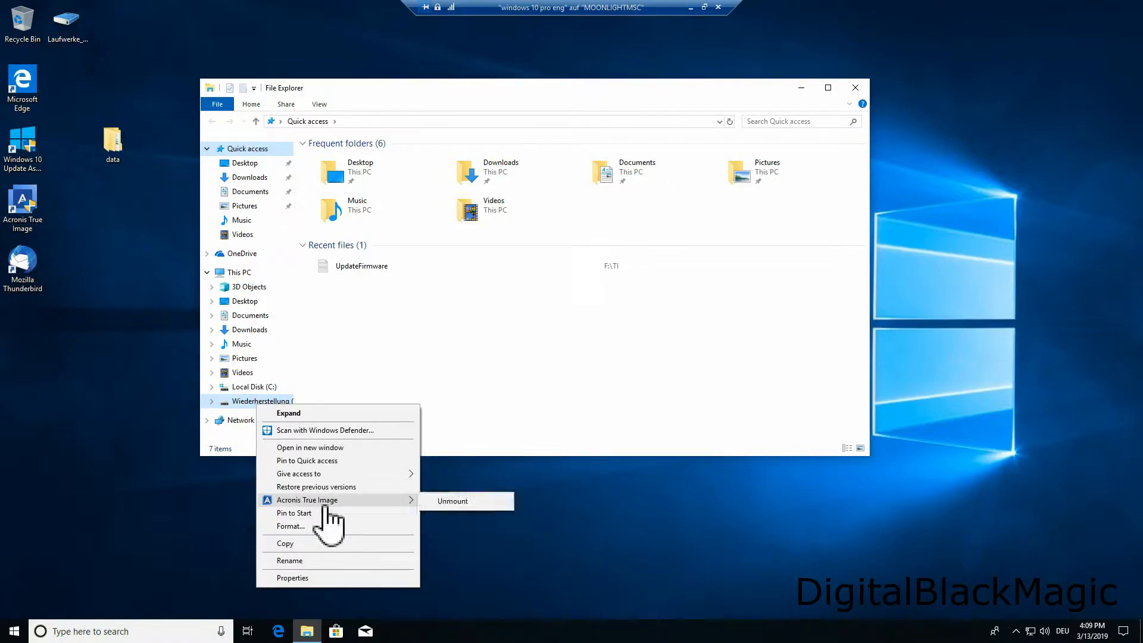
left_click(456, 503)
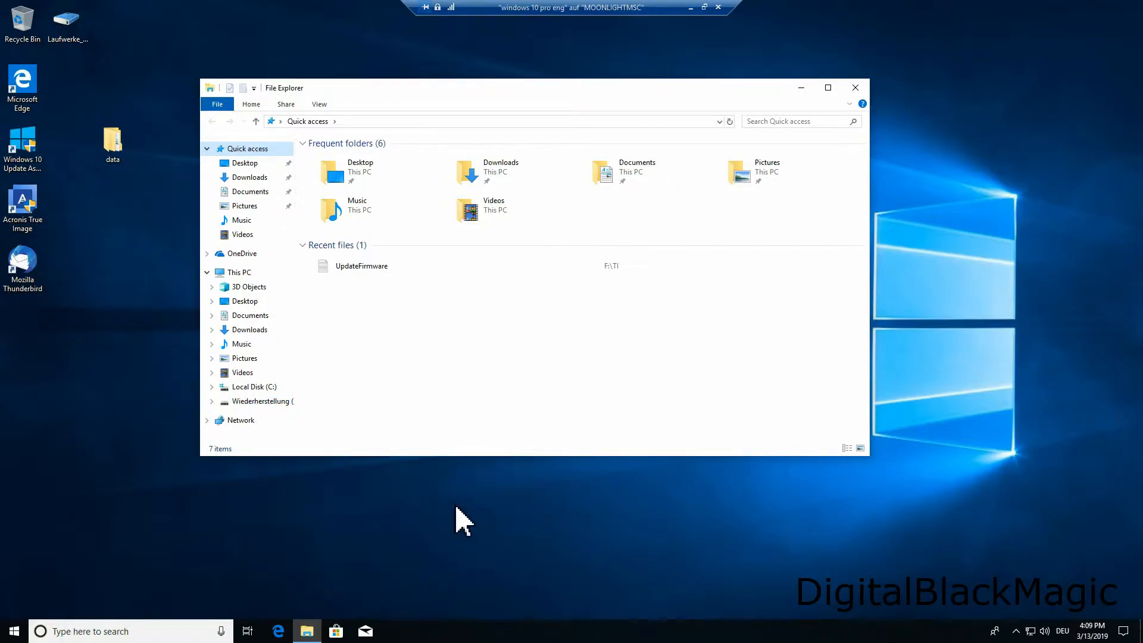
left_click(254, 387)
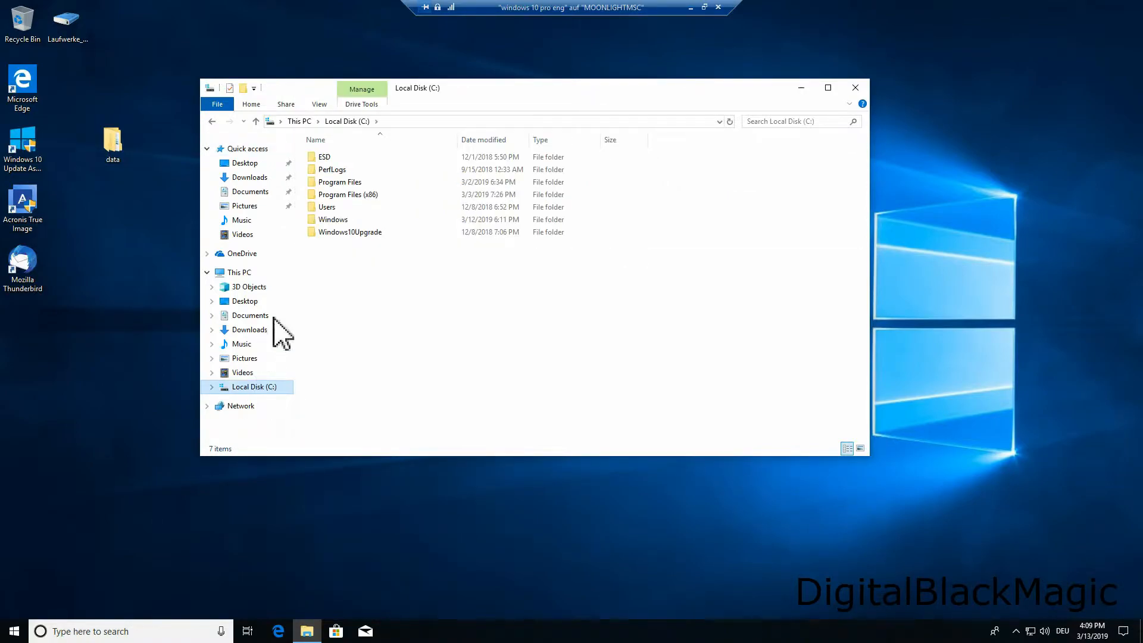
left_click(247, 273)
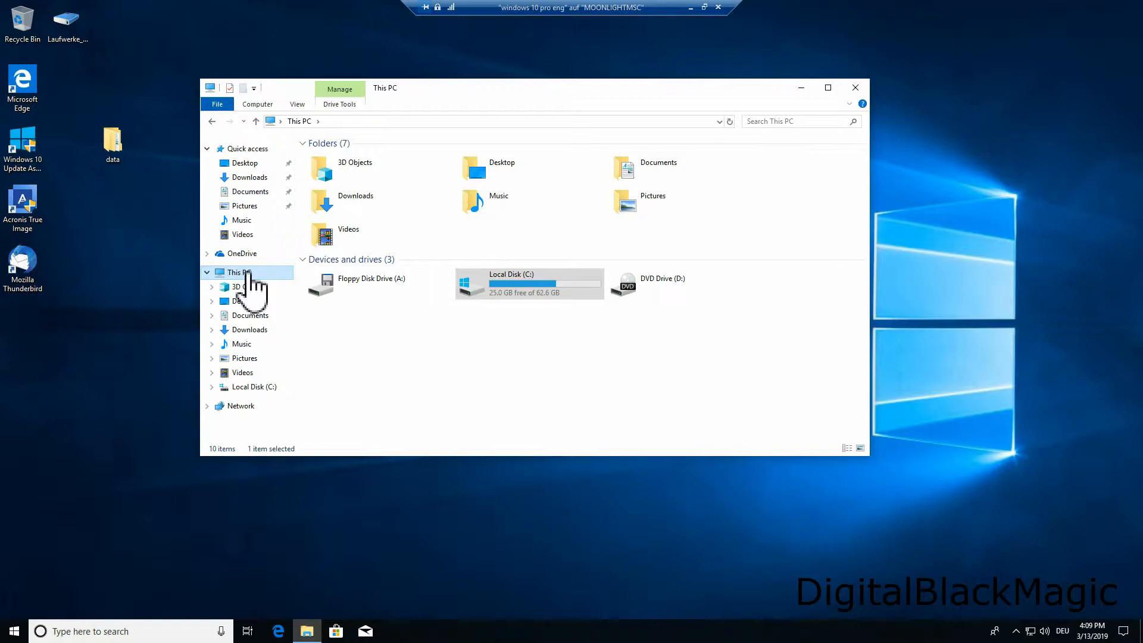
Open the Laufwerke_full_b1_s1_v1 backup file from the desktop and browse into the E: partition of its March 25 backup.
double_click(78, 35)
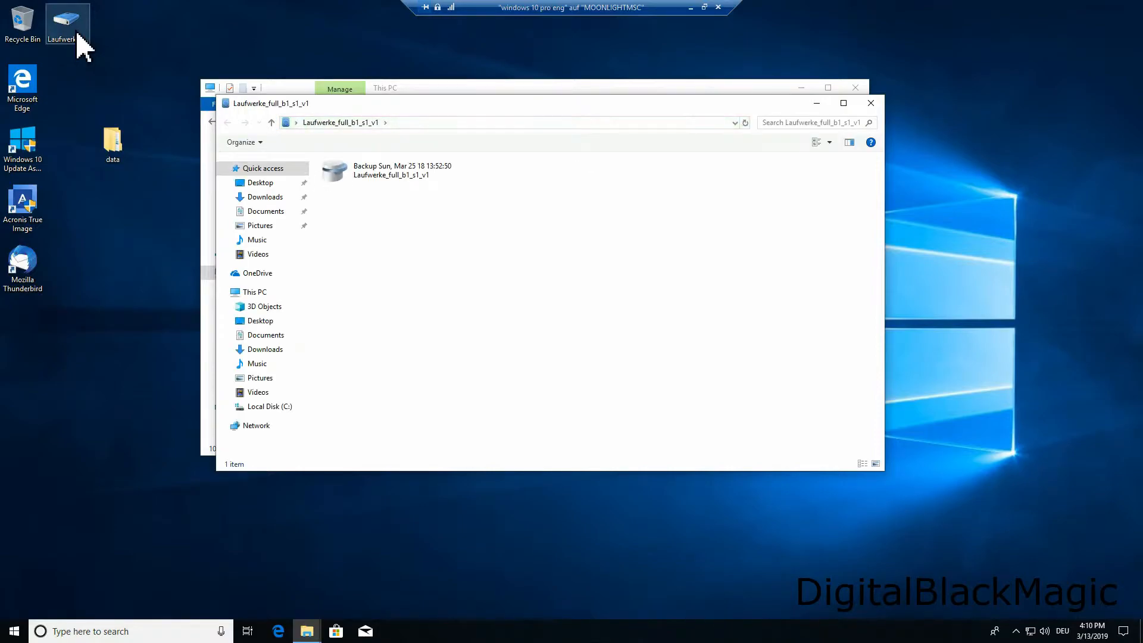
left_click(371, 174)
double_click(372, 174)
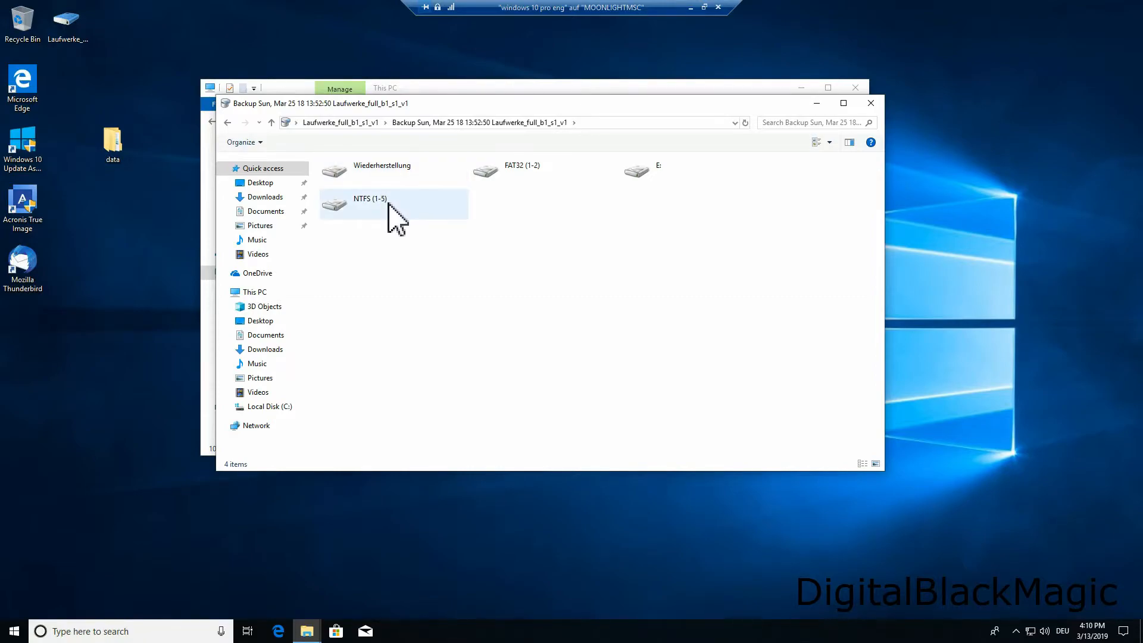
double_click(641, 173)
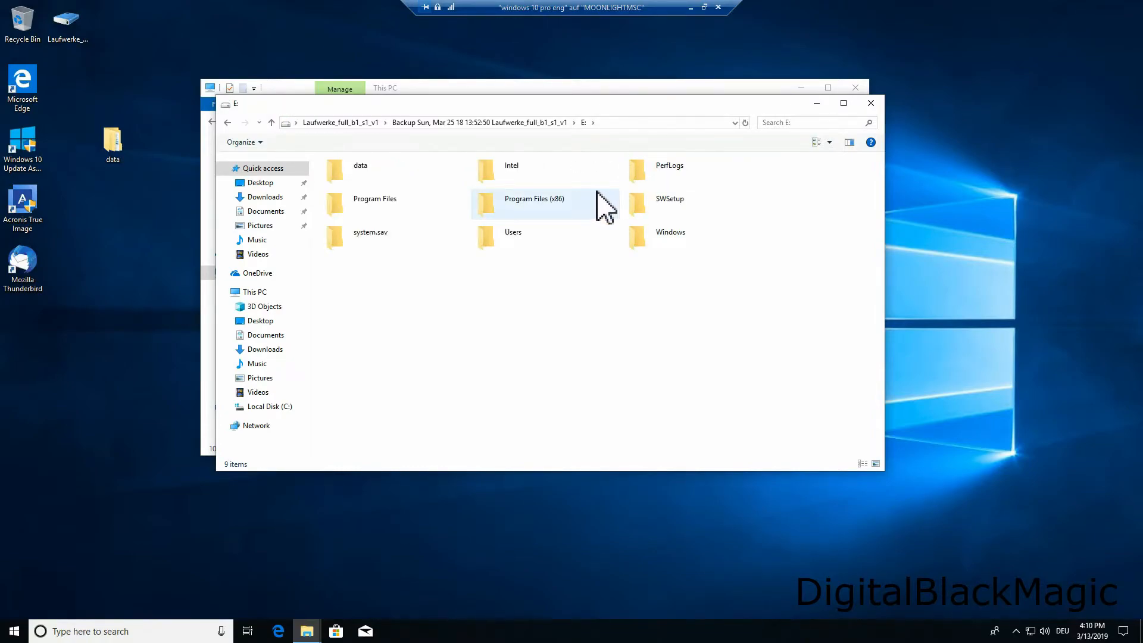
Copy the Desktop folder from the personal user profile beside Default.migrated in the backup's Users folder to the Windows desktop.
double_click(520, 245)
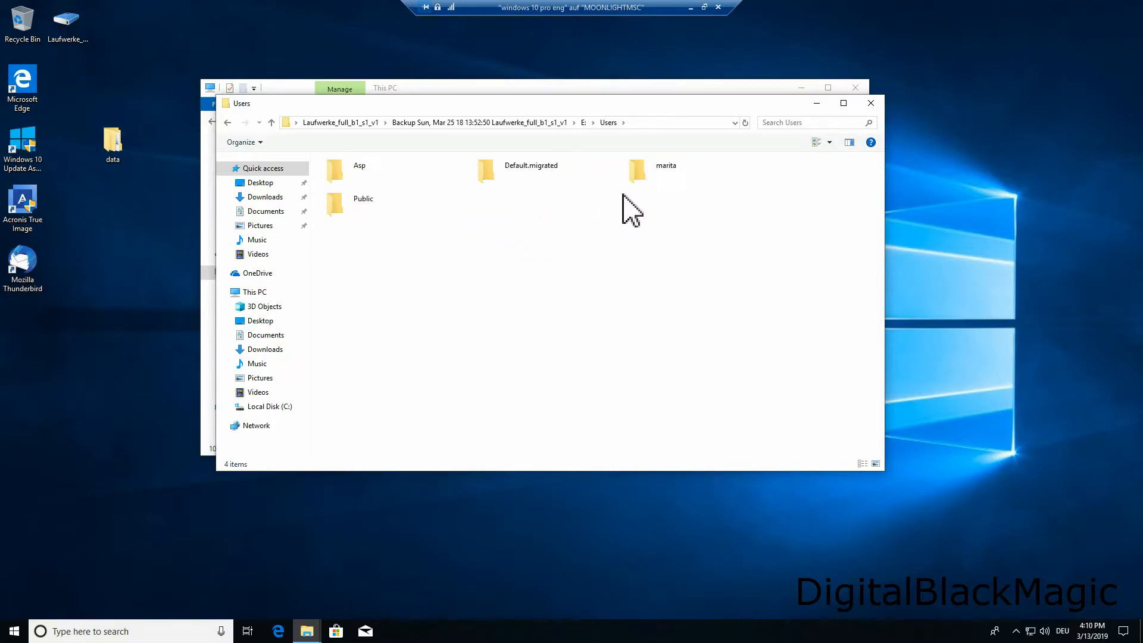
left_click(654, 179)
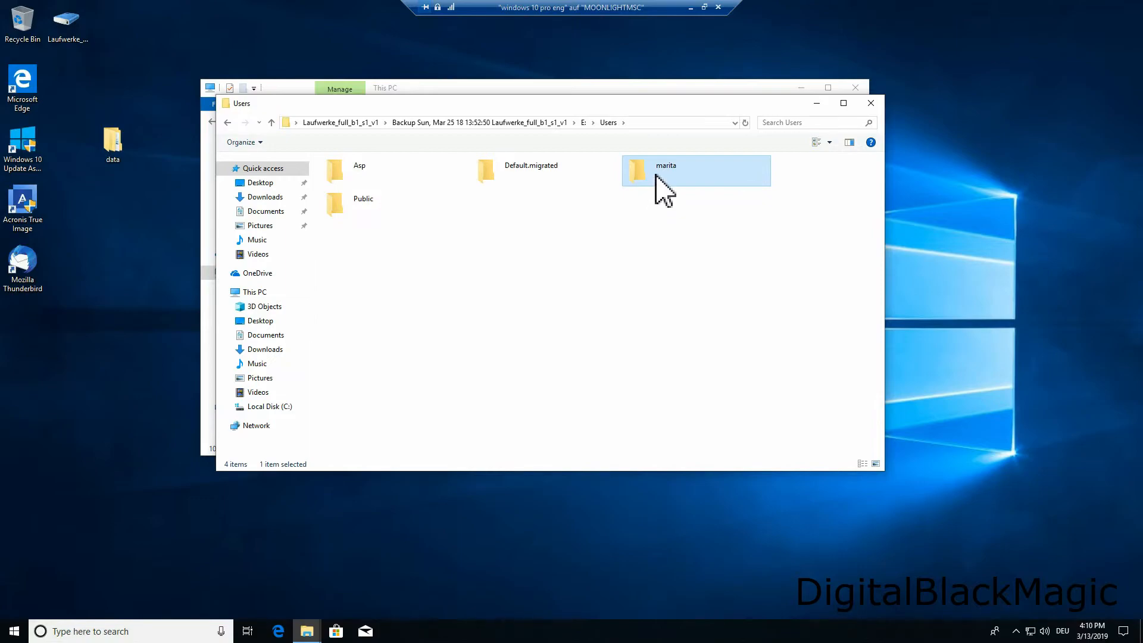
double_click(656, 176)
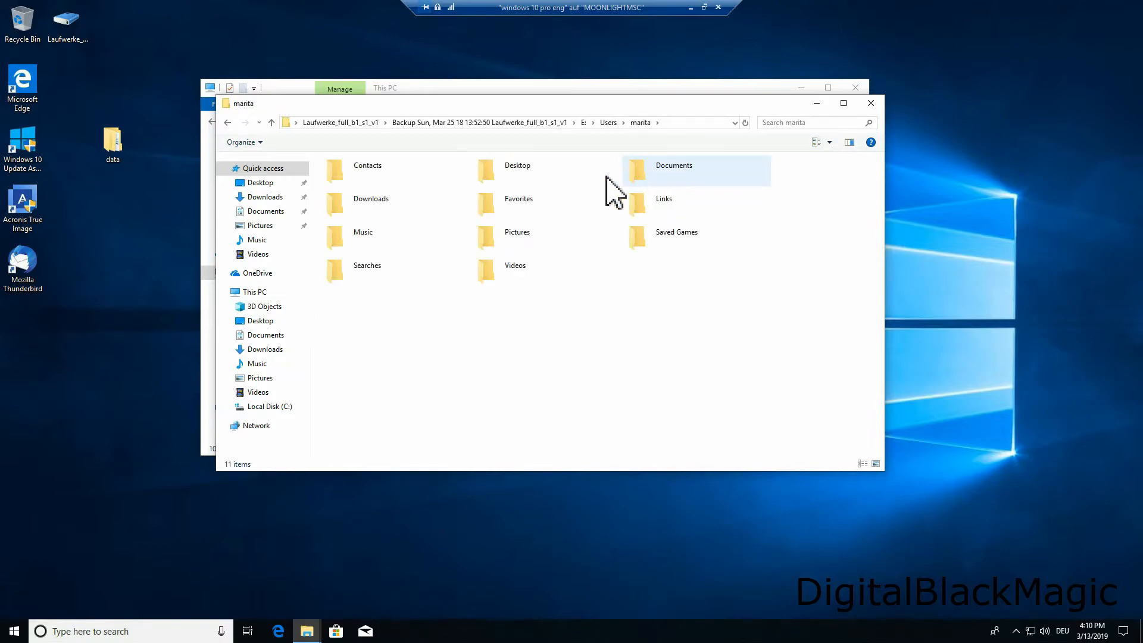
left_click(517, 172)
left_click_drag(517, 172, 133, 255)
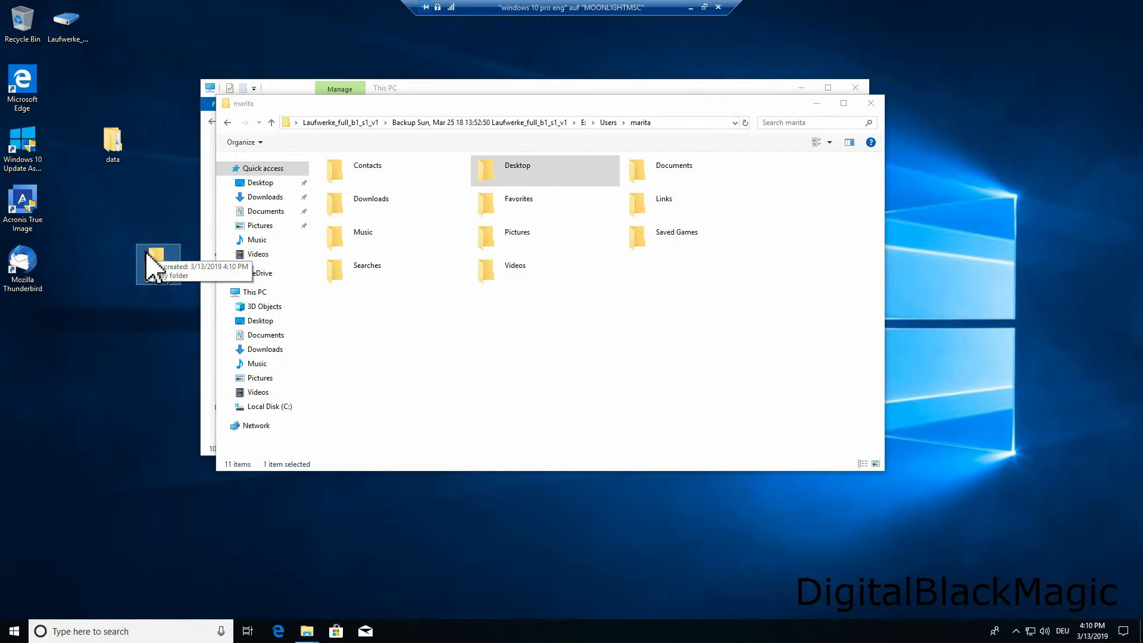
Return to the backup's Users folder and copy the whole personal user profile folder beside Default.migrated to the Windows desktop.
left_click(228, 122)
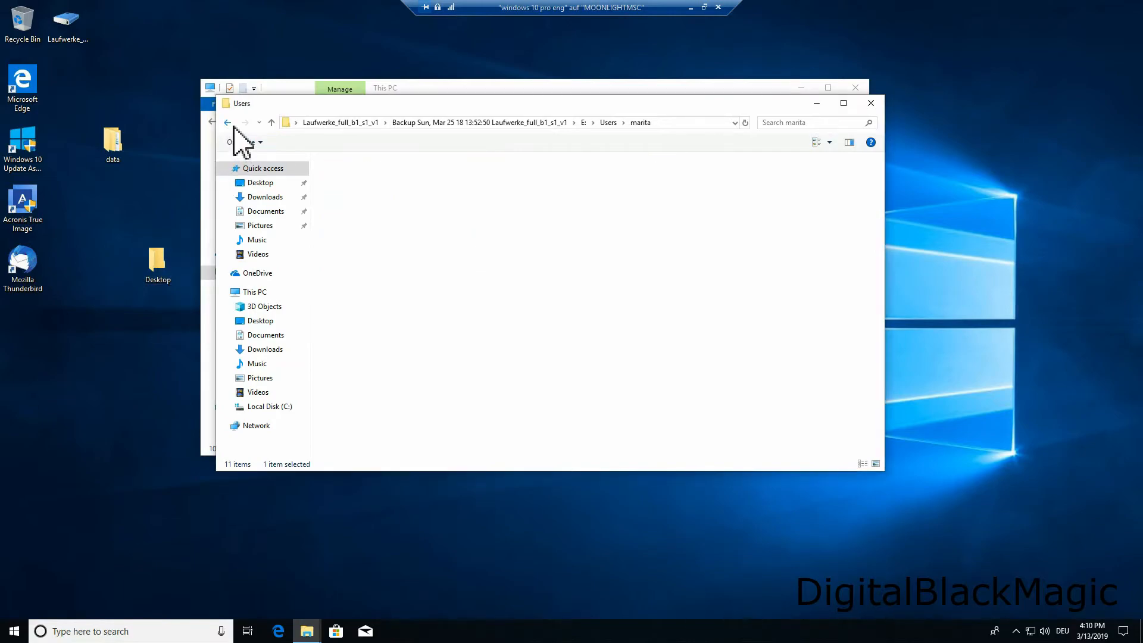
left_click_drag(653, 171, 131, 203)
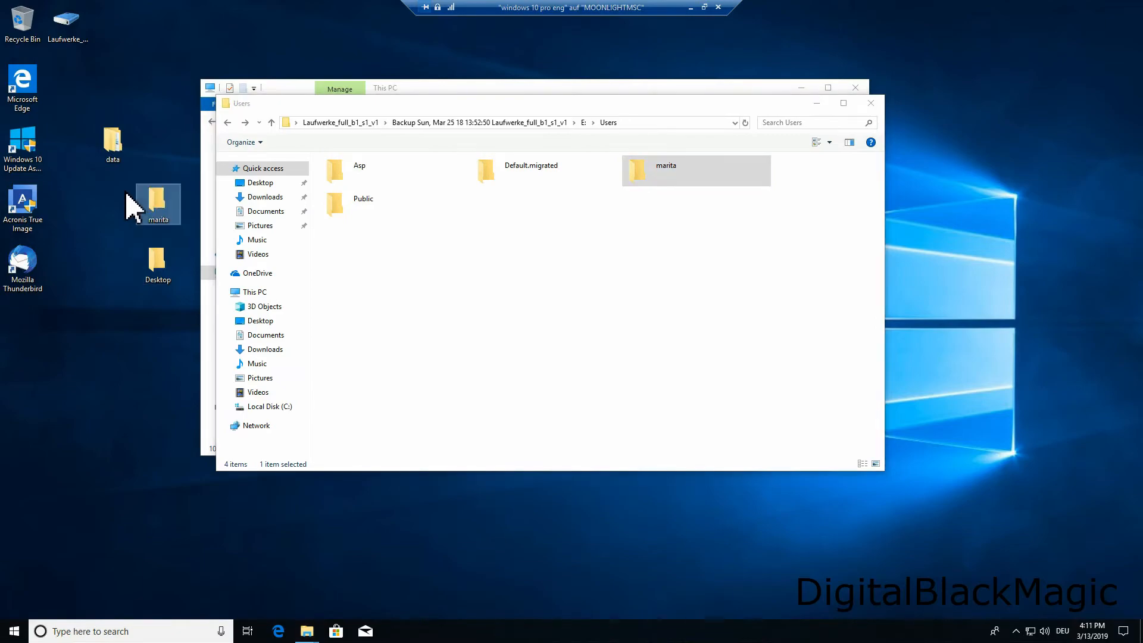